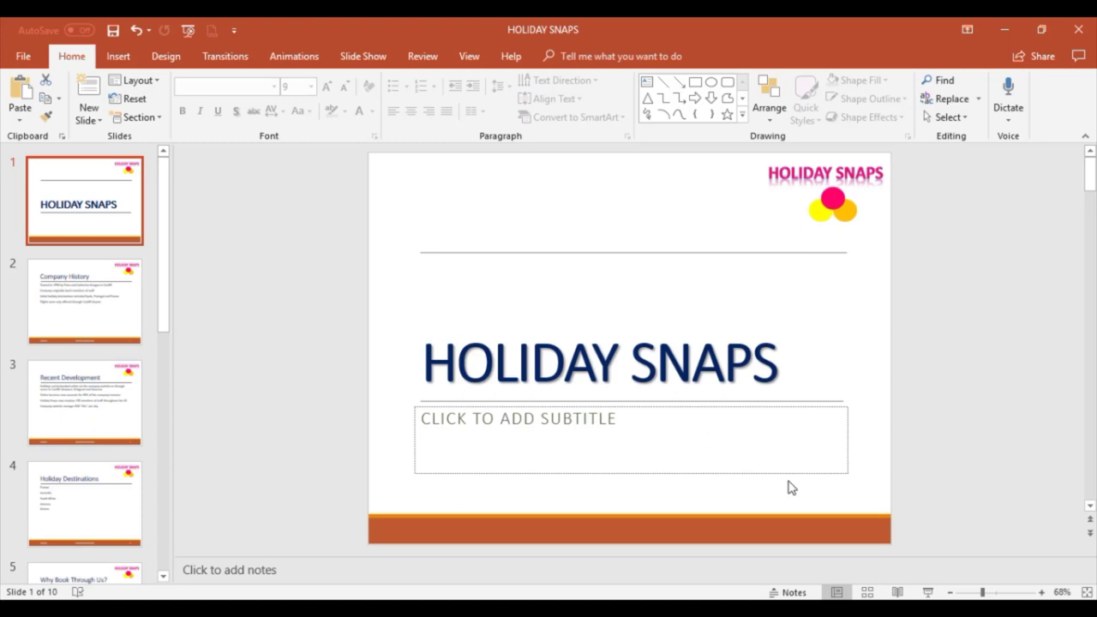
# - Switch to Slide Master view and select the top-level parent master at the top of the thumbnails
pyautogui.click(467, 55)
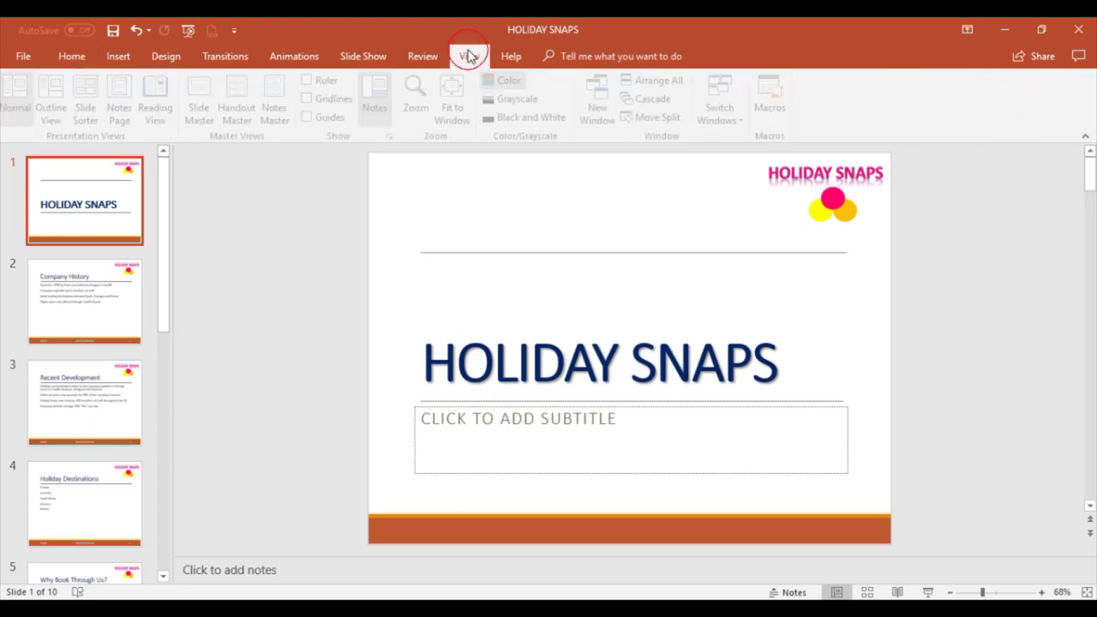
pyautogui.click(205, 98)
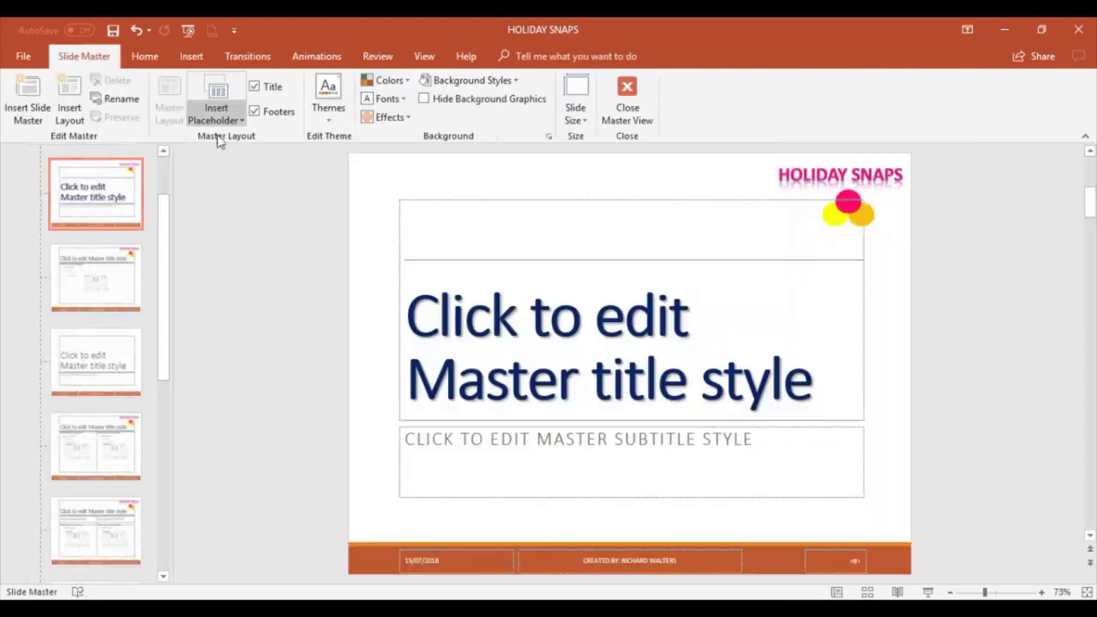
pyautogui.click(164, 255)
pyautogui.moveTo(163, 256); pyautogui.dragTo(166, 179)
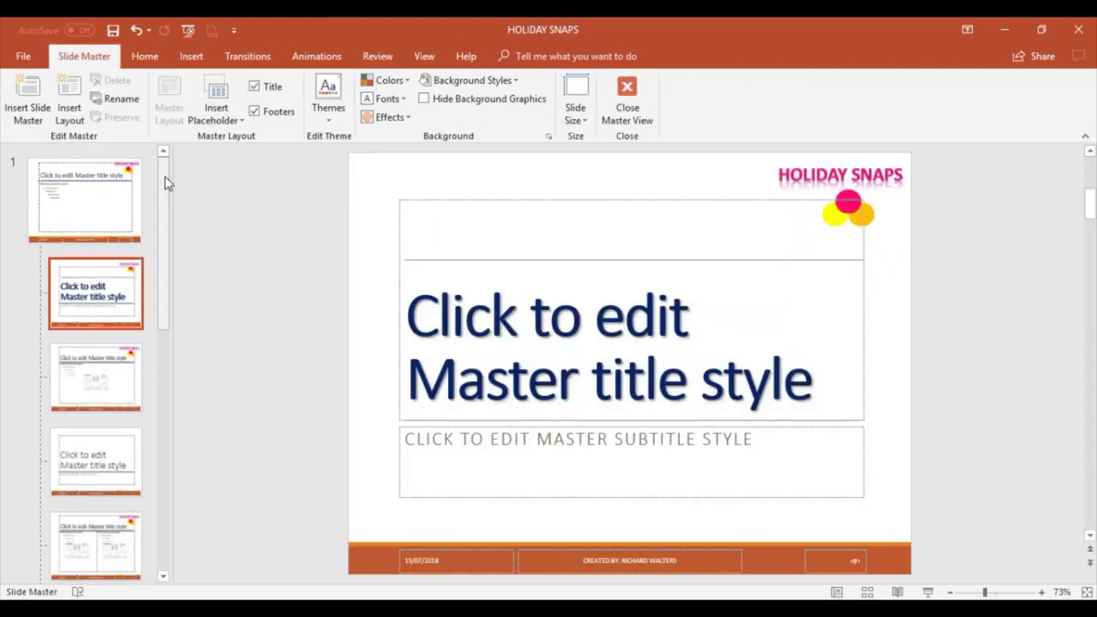
pyautogui.click(29, 175)
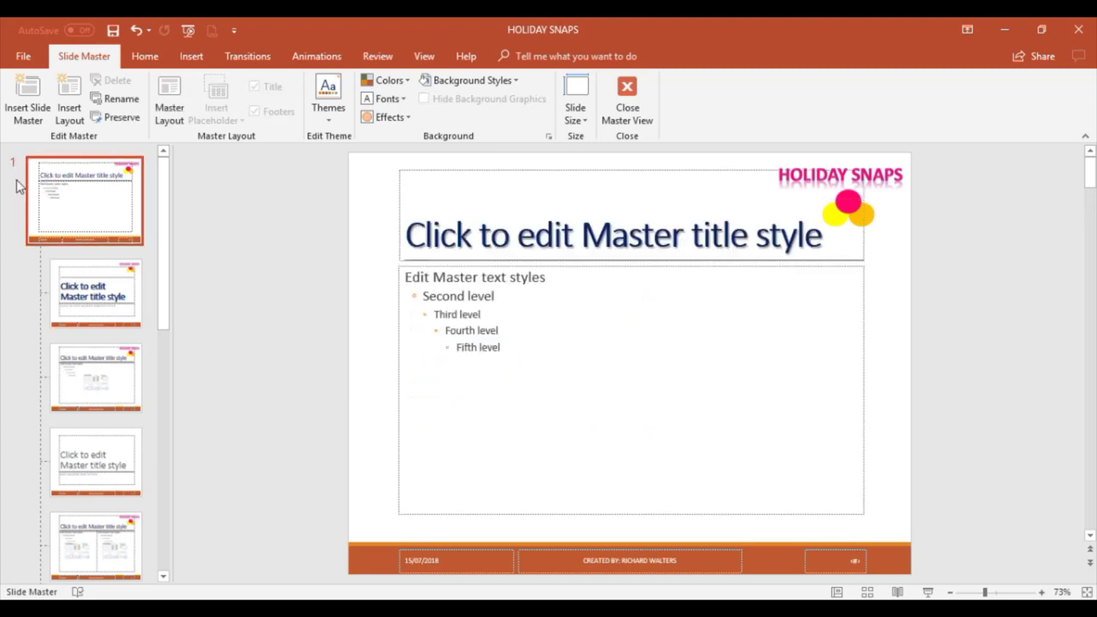
pyautogui.scroll(-8, 11, 290)
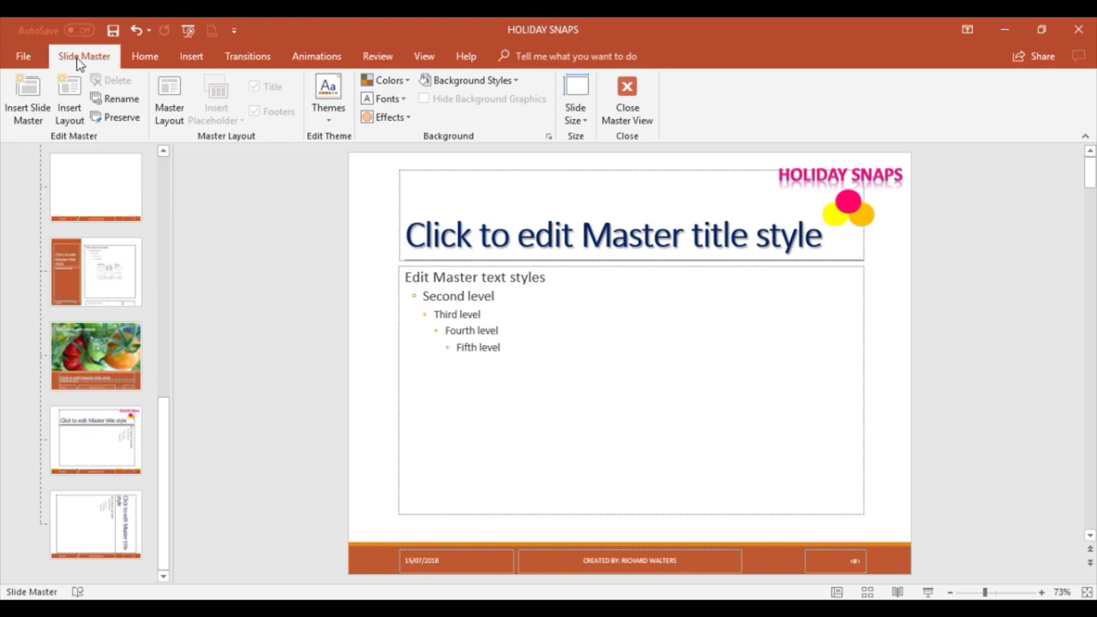
pyautogui.click(23, 100)
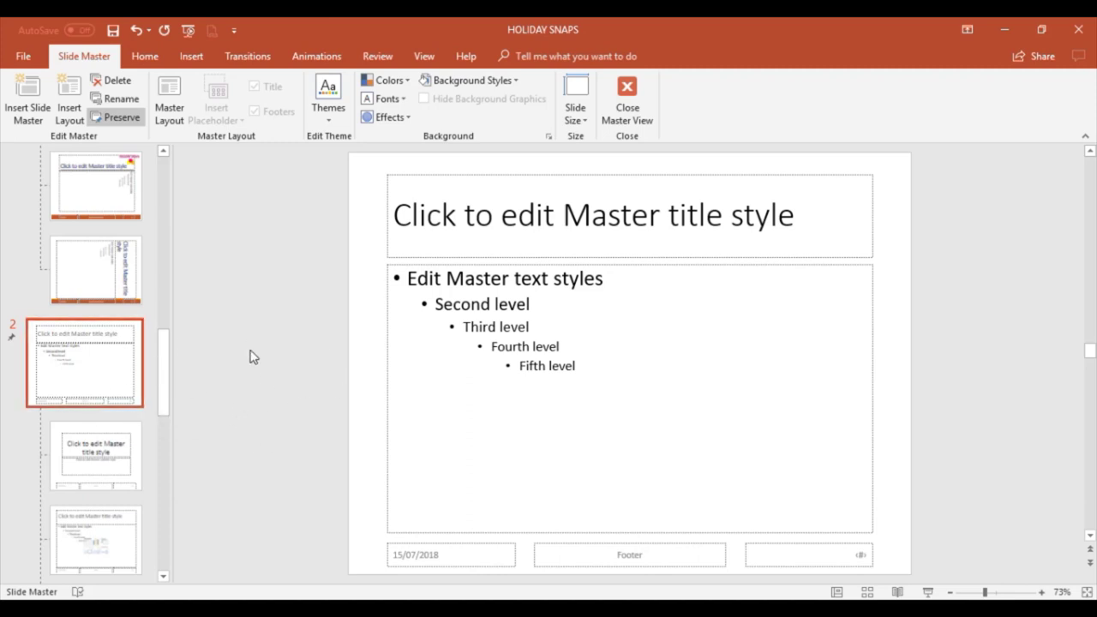
# - Start inserting a picture from file onto the new blank slide master
pyautogui.click(191, 56)
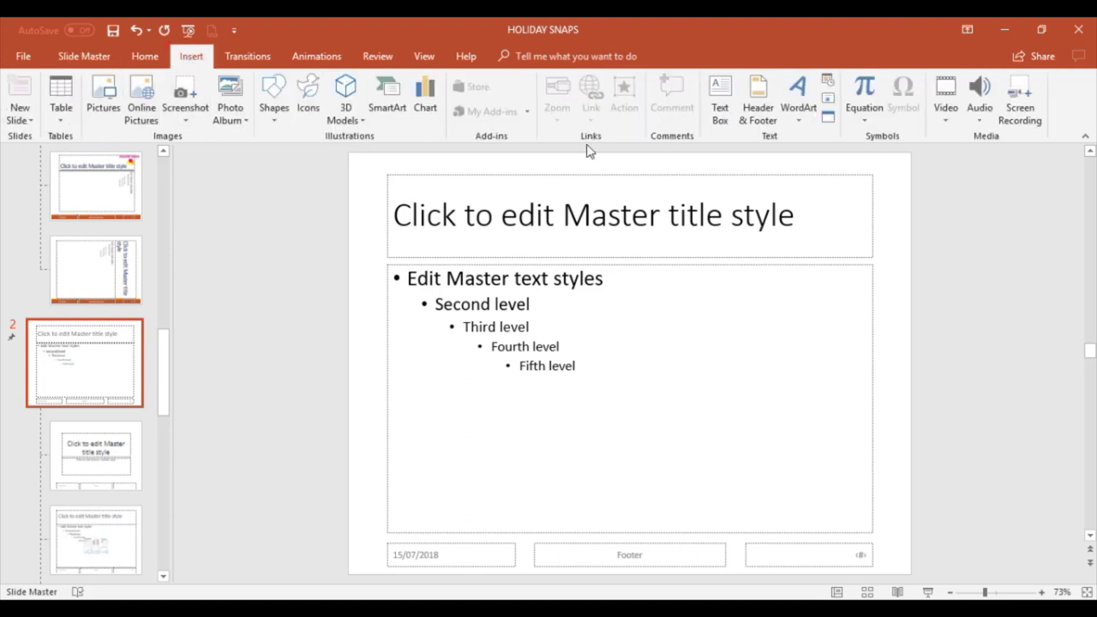
pyautogui.click(96, 91)
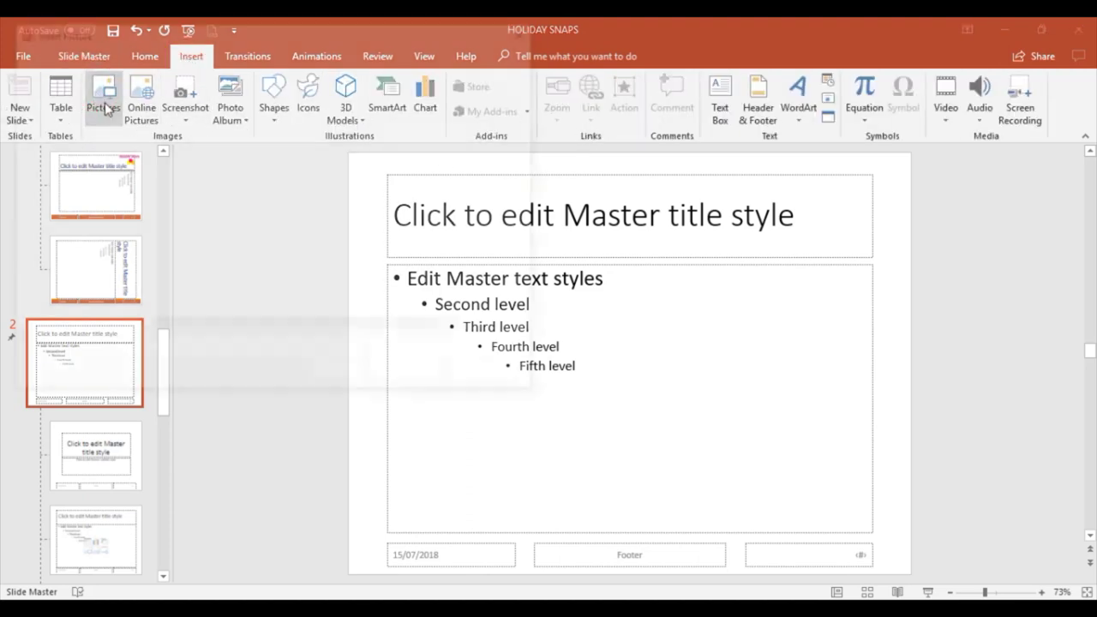
# - Insert the Holiday Snaps Logo picture and drag it to the master's top-right corner
pyautogui.click(276, 197)
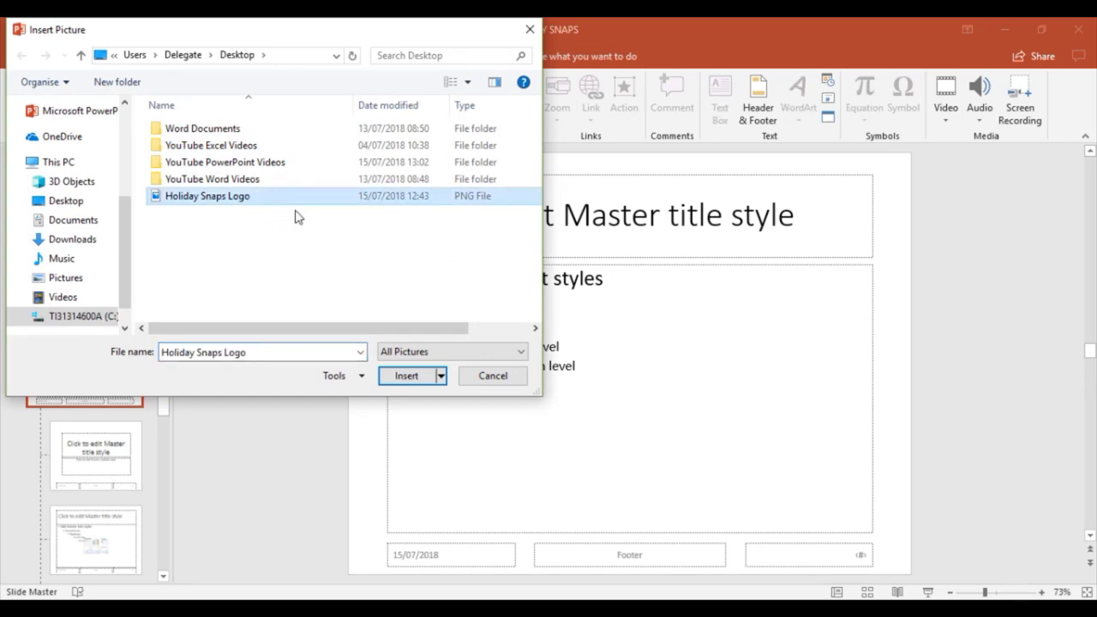
pyautogui.click(409, 379)
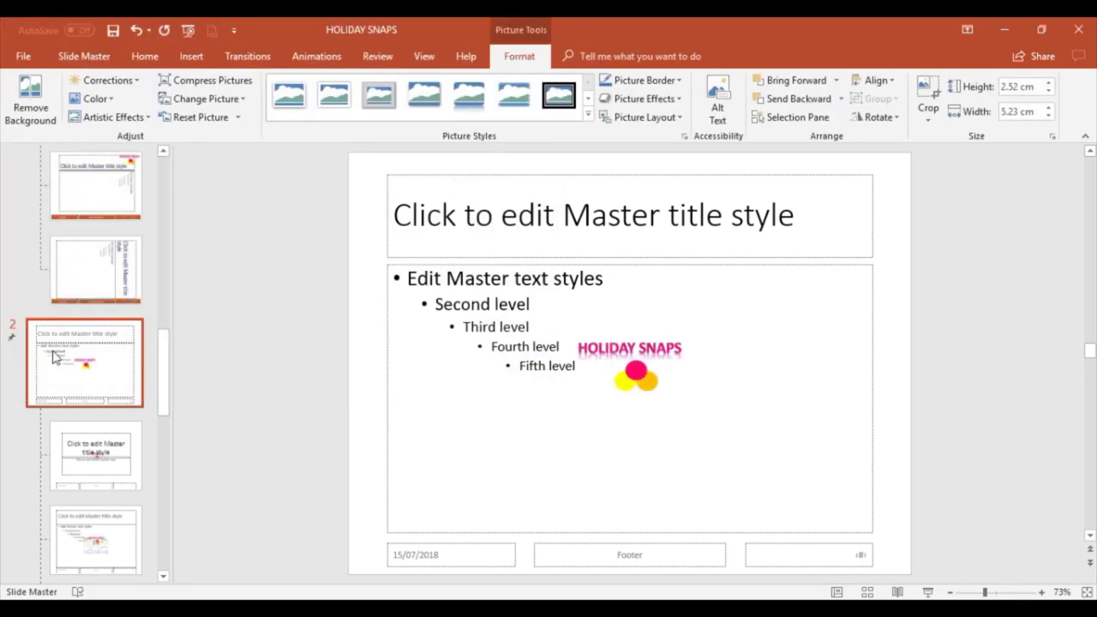
pyautogui.moveTo(637, 355); pyautogui.dragTo(864, 182)
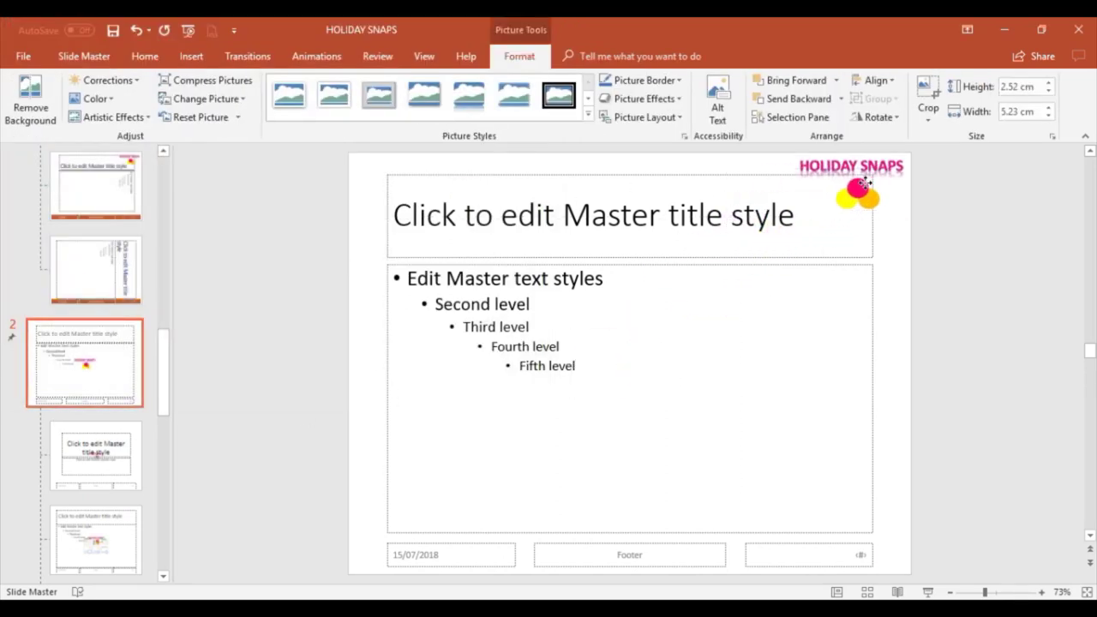
pyautogui.click(109, 457)
# - Scroll through the second master's layouts to confirm they carry the Holiday Snaps logo
pyautogui.scroll(-3, 108, 458)
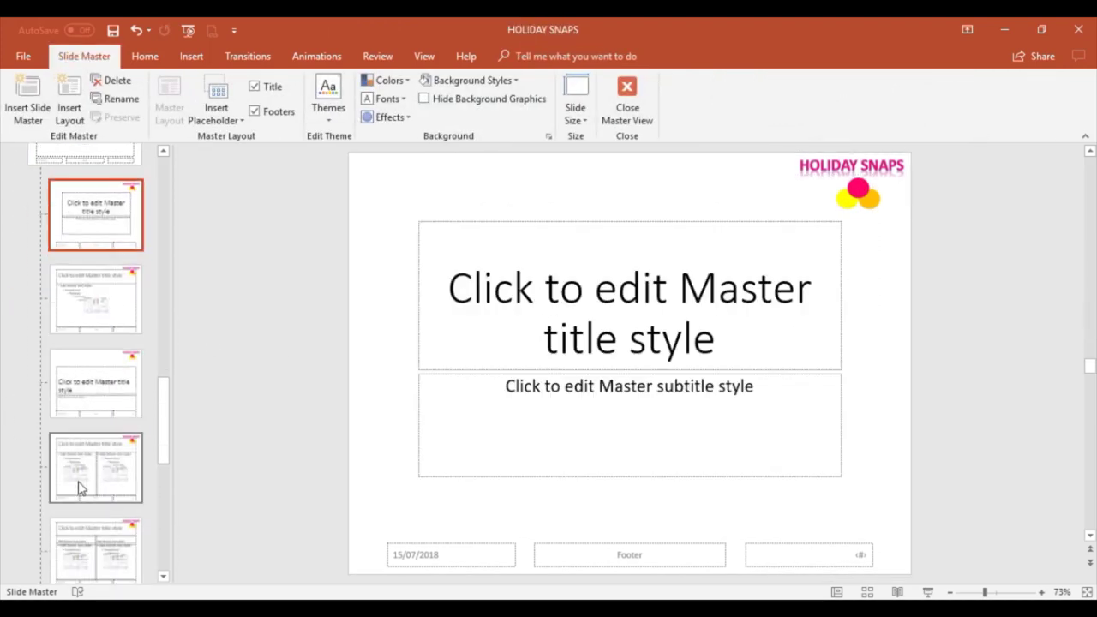
pyautogui.scroll(-6, 88, 506)
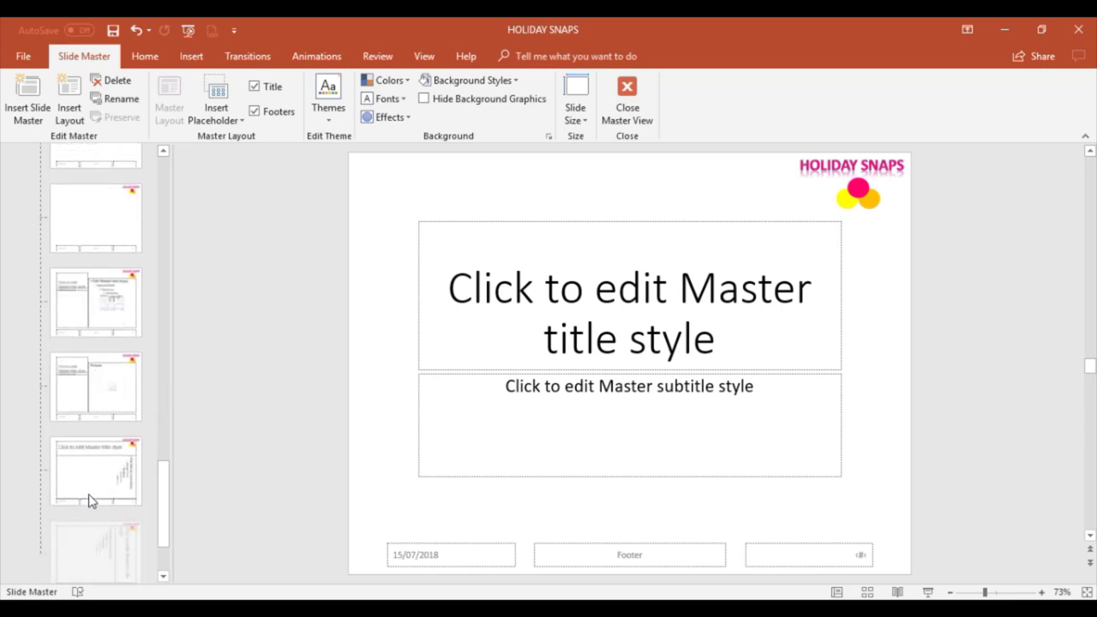
pyautogui.scroll(-10, 93, 506)
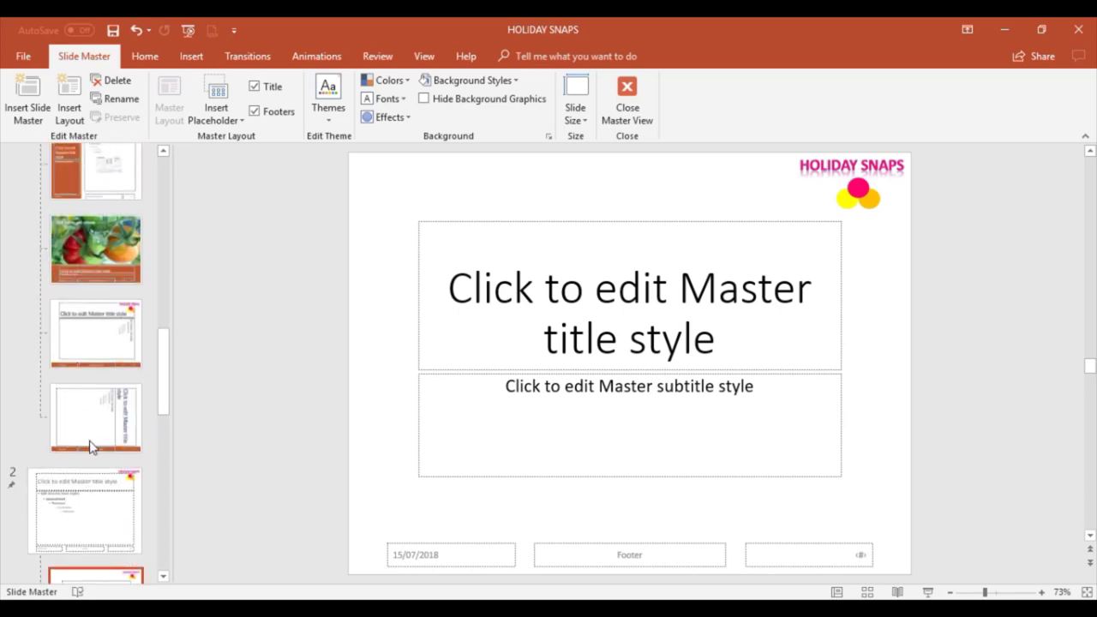
pyautogui.scroll(-3, 92, 454)
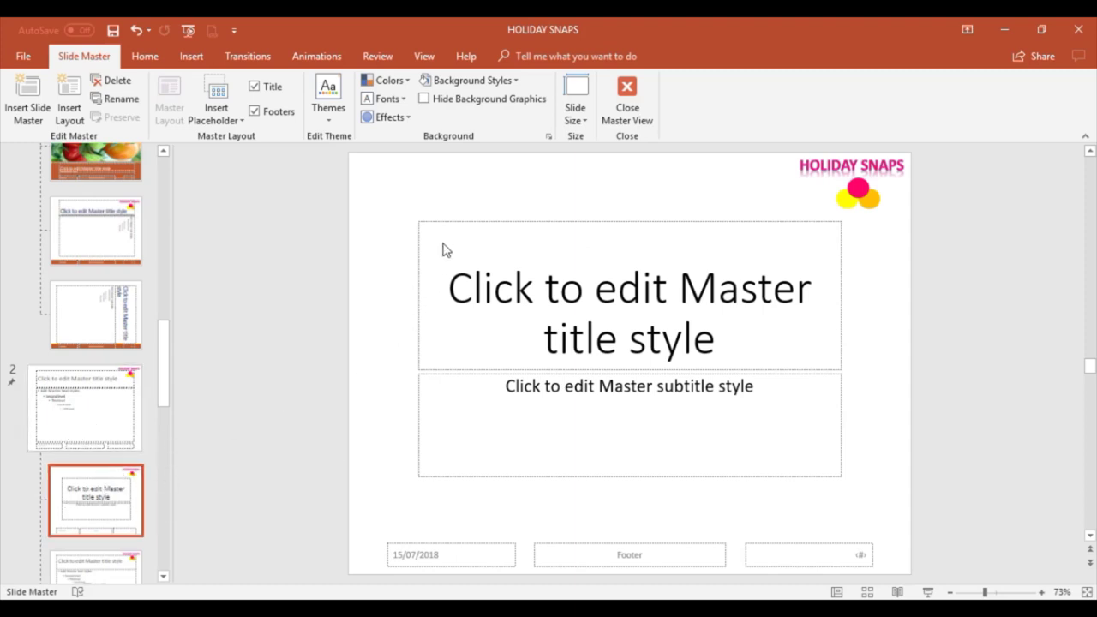
# - Apply the Wisp theme to the logo master and scroll the thumbnails to review the result
pyautogui.click(333, 119)
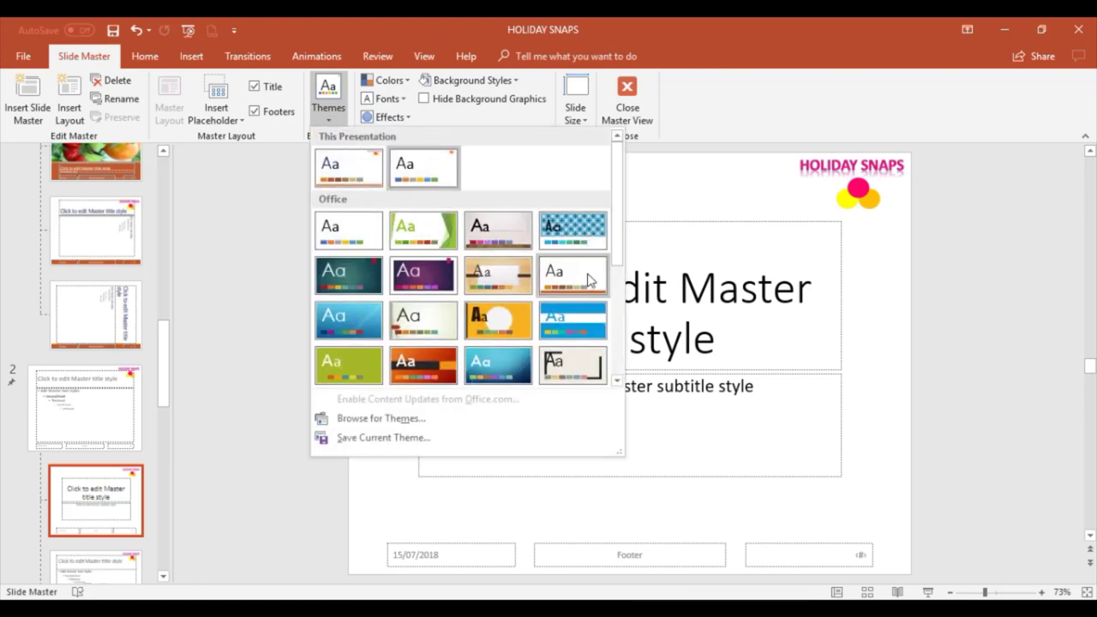
pyautogui.click(423, 320)
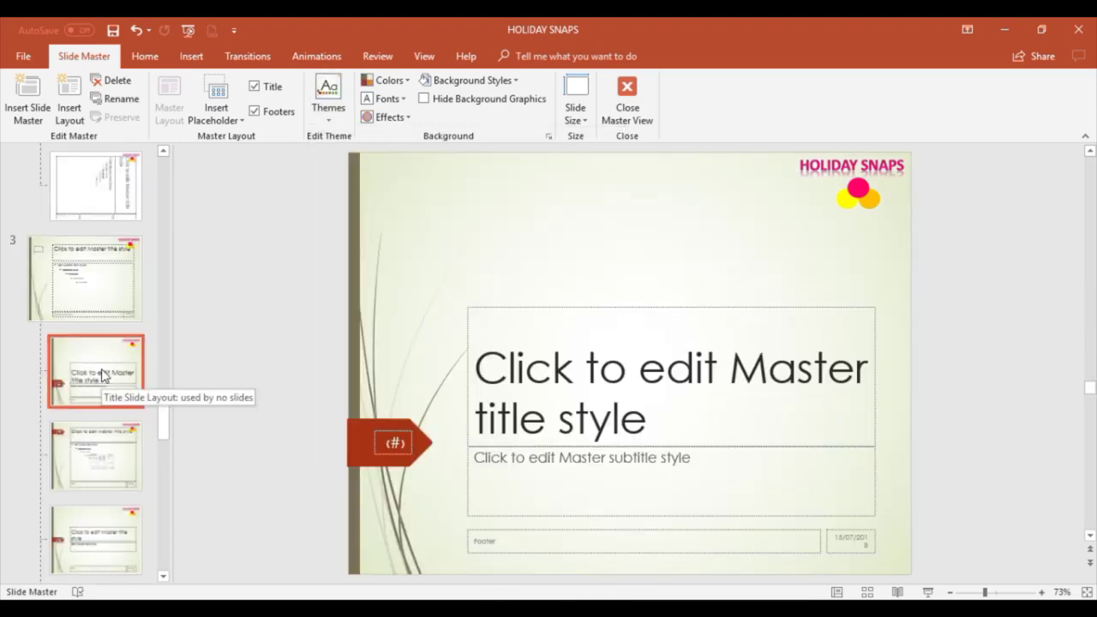
pyautogui.scroll(-2, 103, 377)
pyautogui.scroll(10, 103, 370)
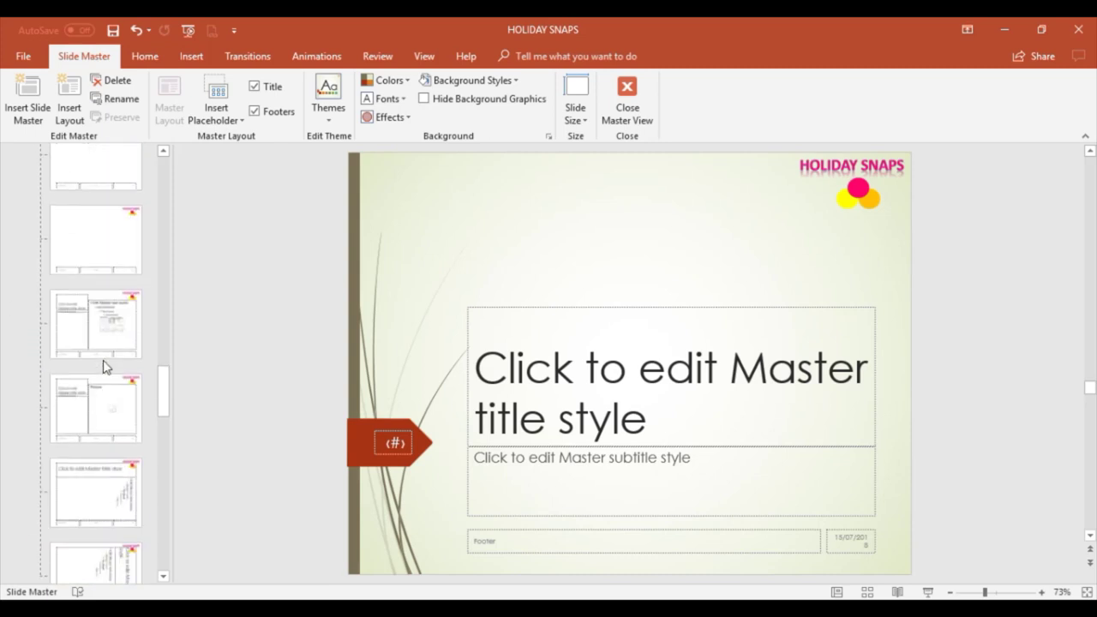
pyautogui.scroll(6, 107, 360)
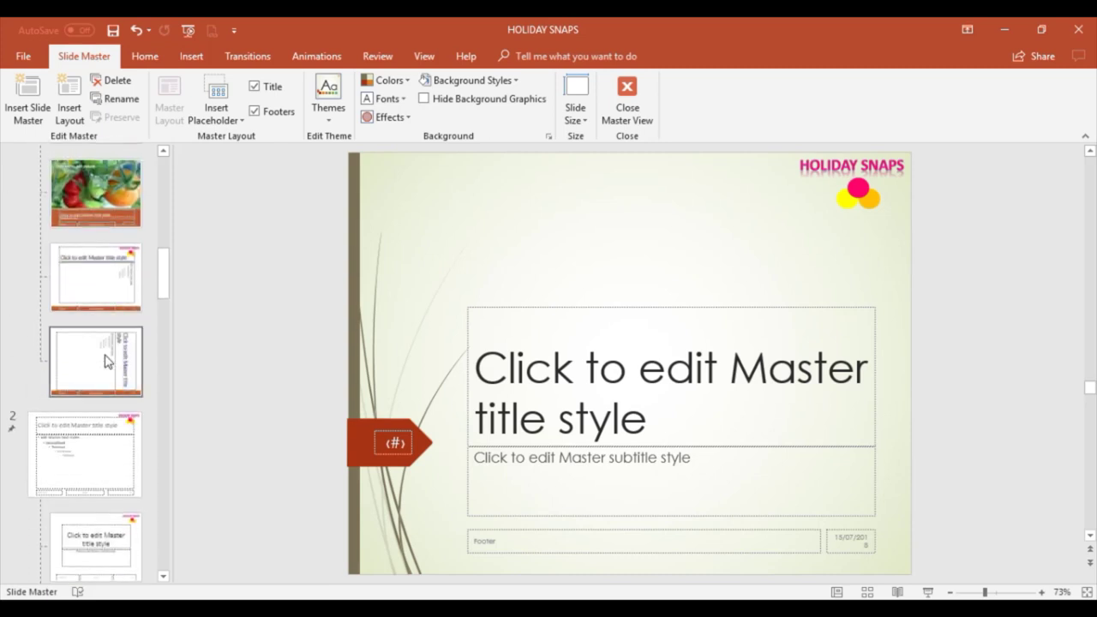
pyautogui.scroll(15, 106, 360)
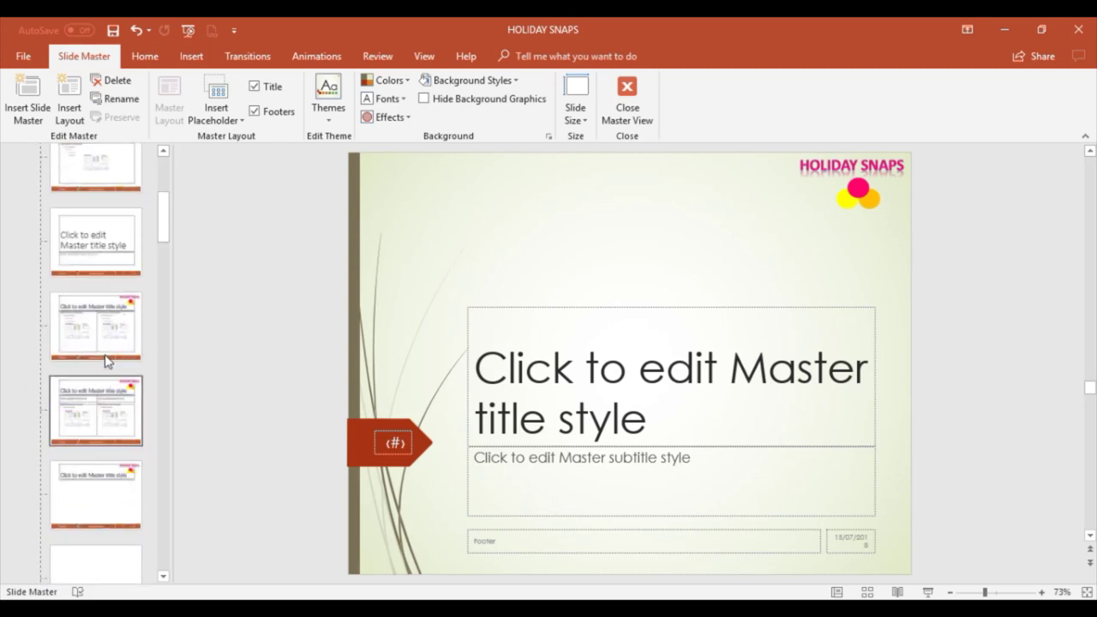
pyautogui.scroll(-15, 106, 360)
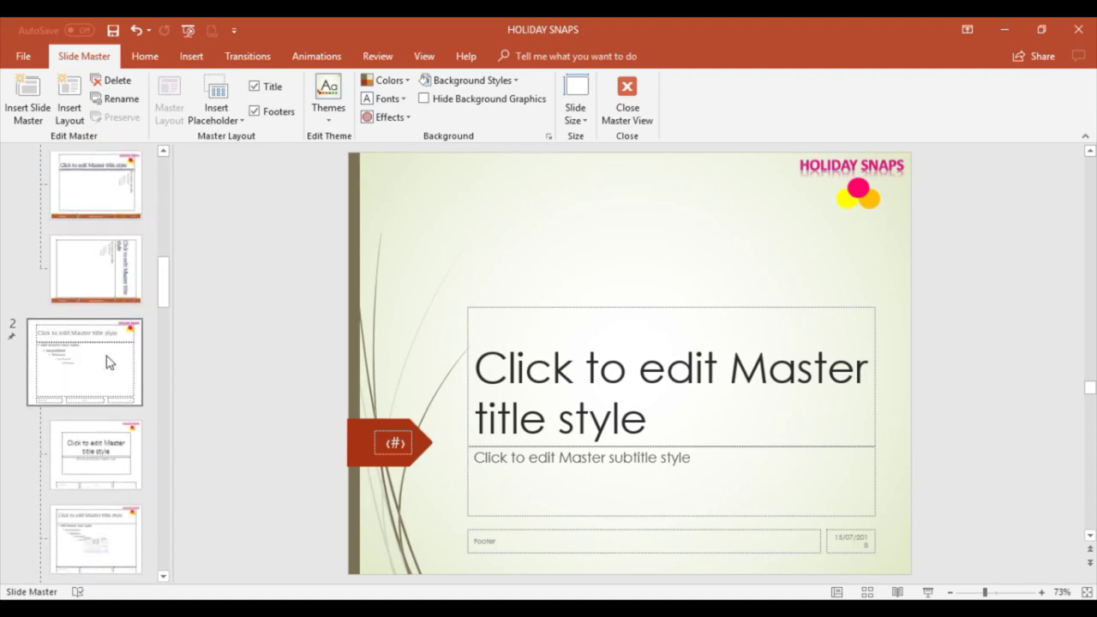
pyautogui.scroll(-10, 108, 369)
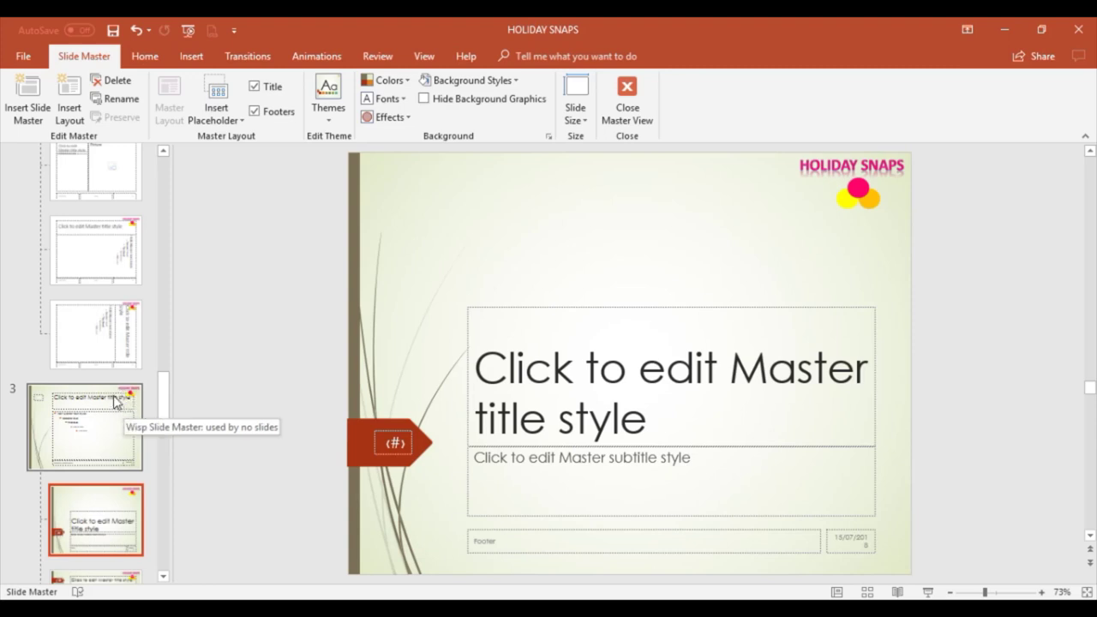
pyautogui.scroll(10, 91, 400)
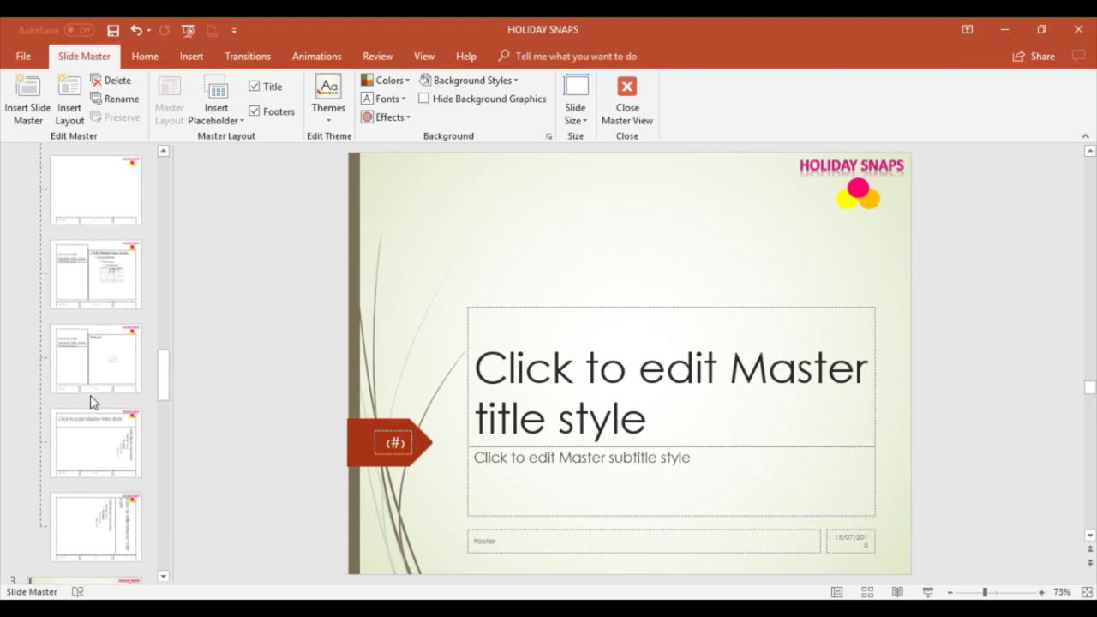
pyautogui.scroll(5, 92, 399)
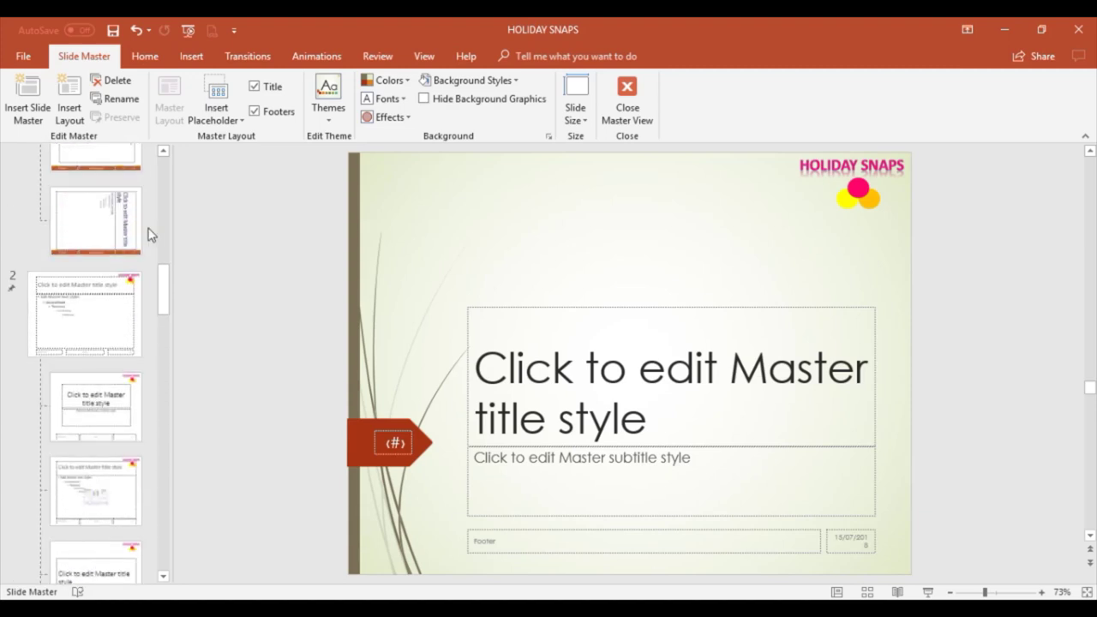
# - Delete the unused blank slide master 2, then select slide master 1
pyautogui.click(68, 315)
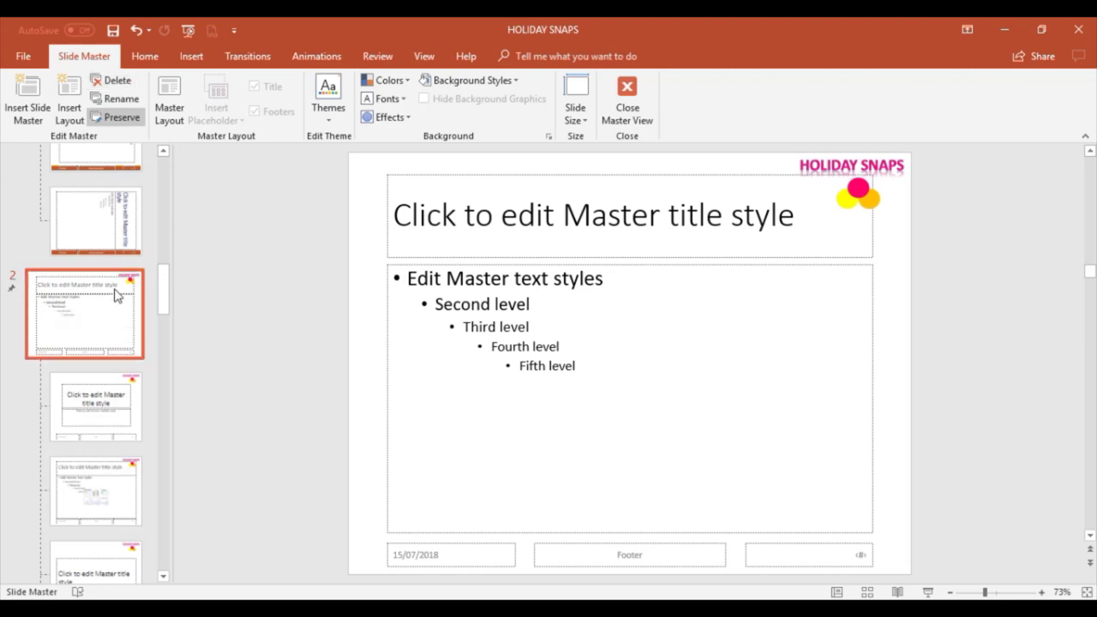
pyautogui.click(114, 84)
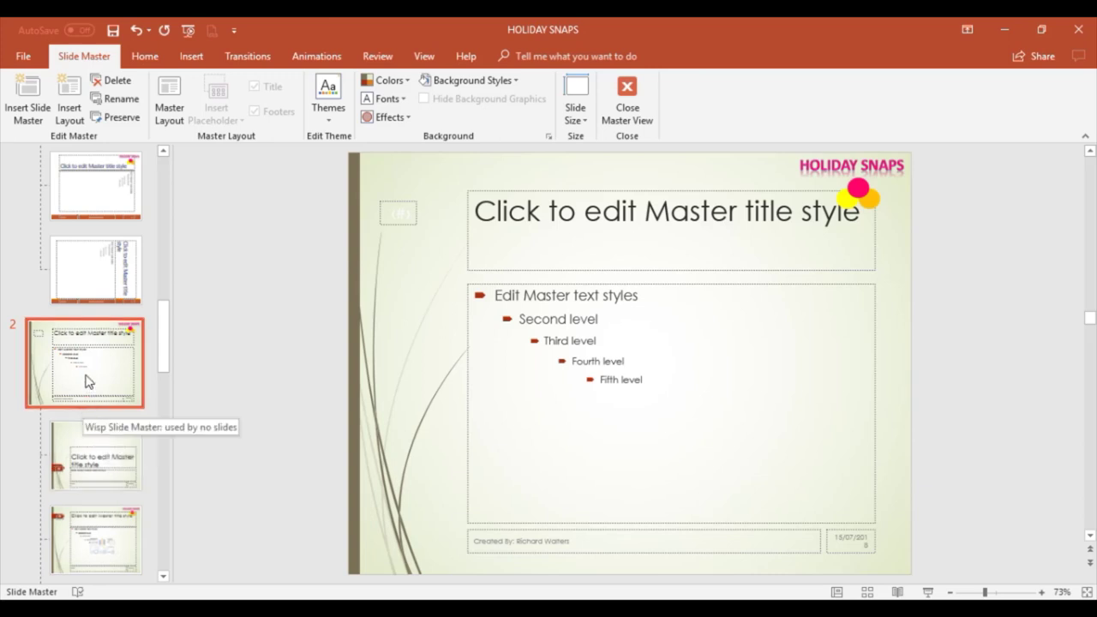
pyautogui.scroll(10, 120, 374)
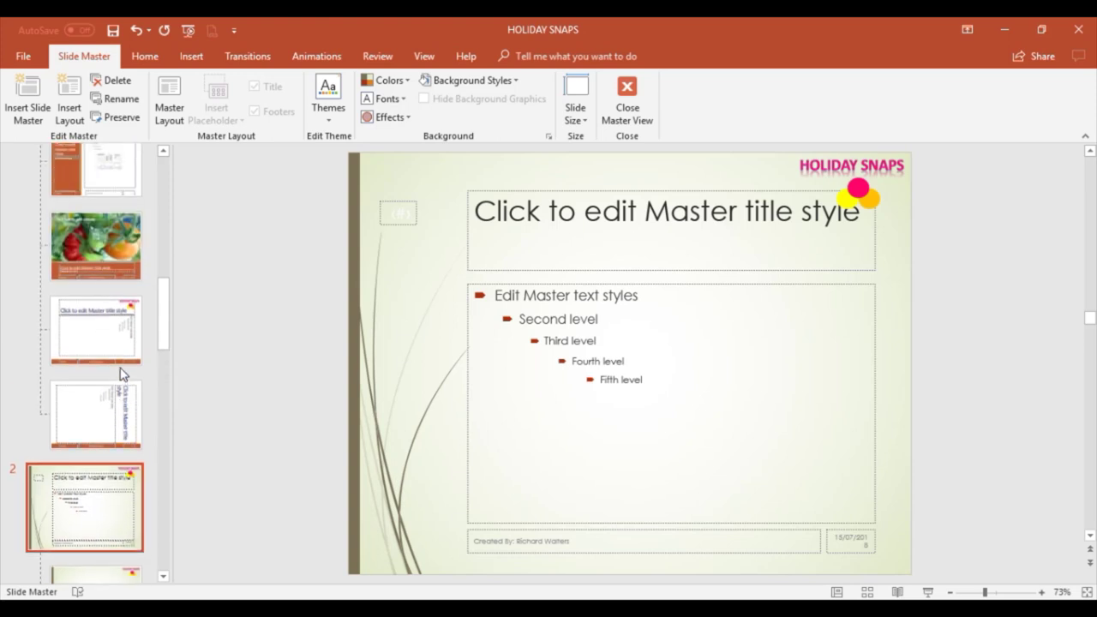
pyautogui.scroll(3, 120, 374)
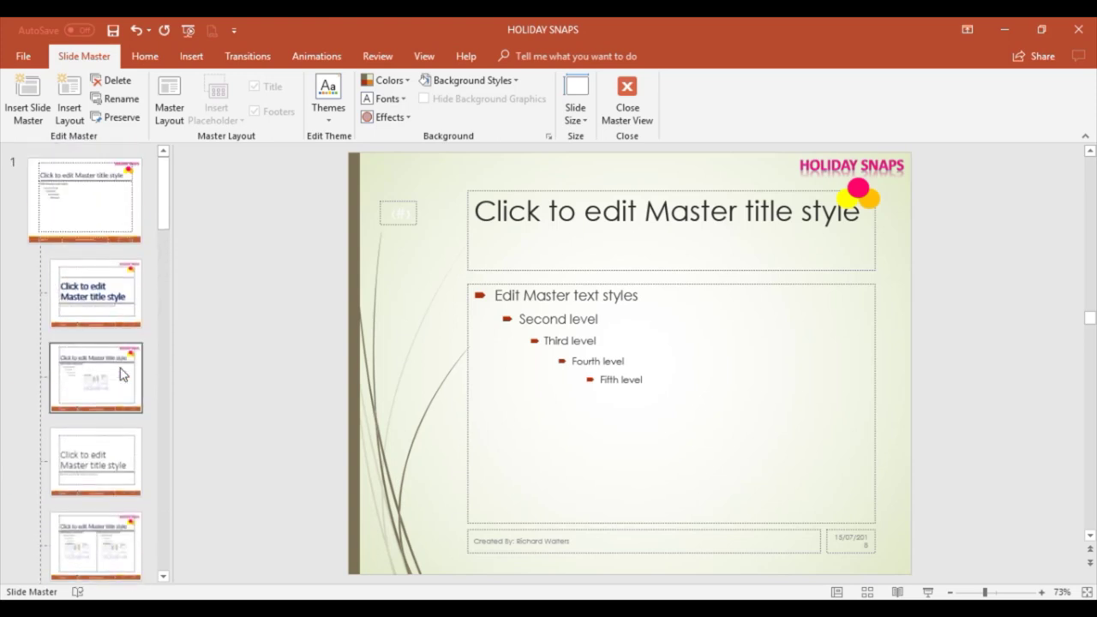
pyautogui.click(84, 232)
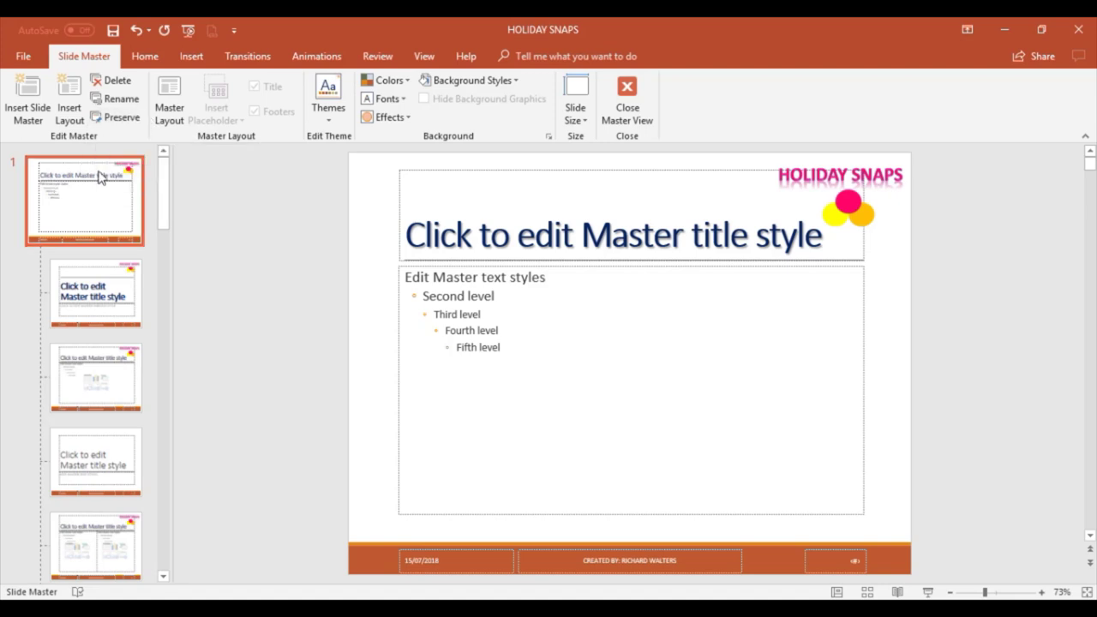
# - Preserve the original slide master 1, then select the Wisp master below it
pyautogui.click(119, 120)
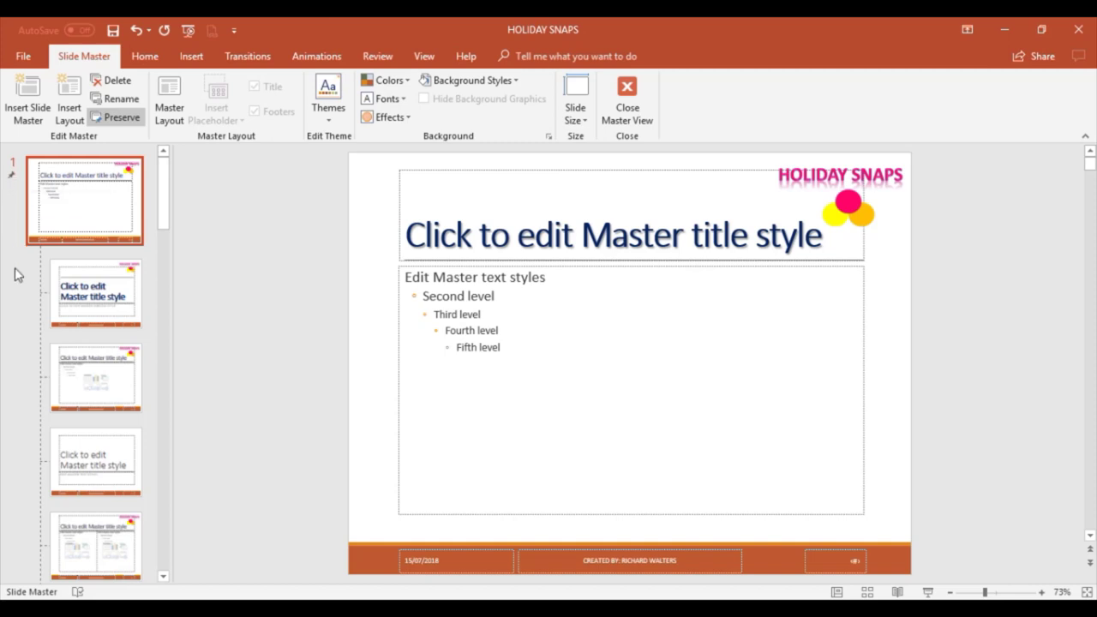
pyautogui.scroll(-10, 14, 268)
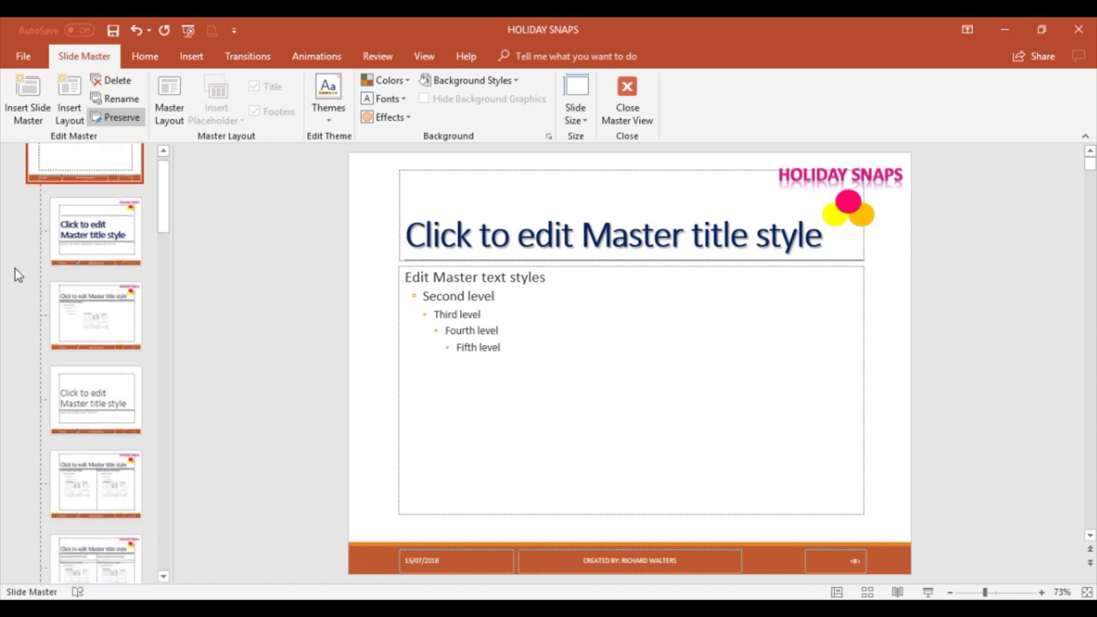
pyautogui.scroll(-5, 16, 277)
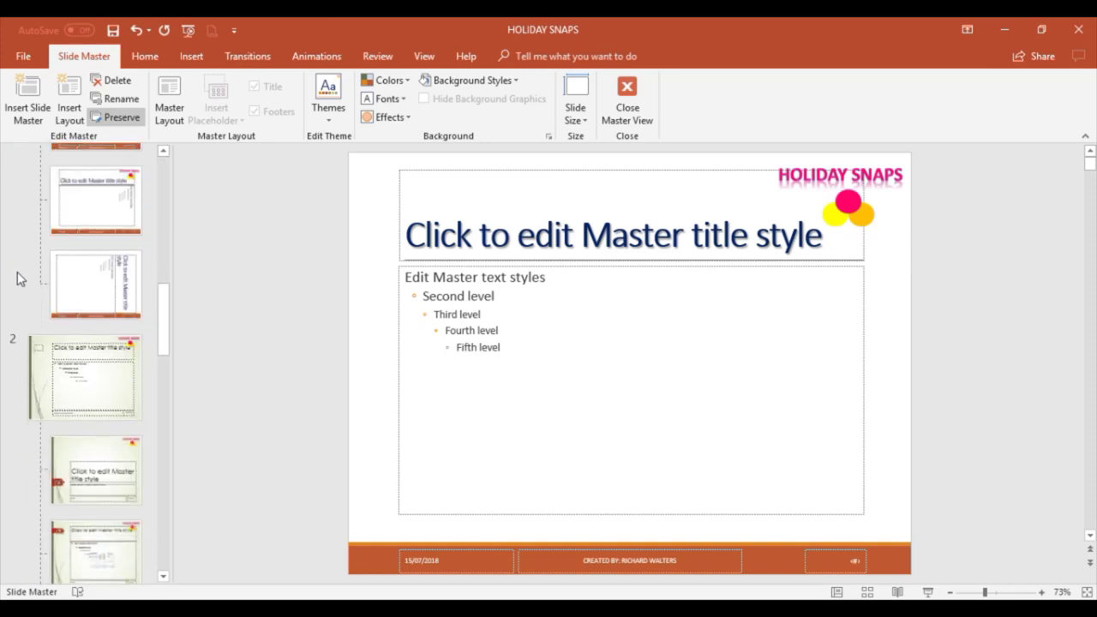
pyautogui.click(97, 352)
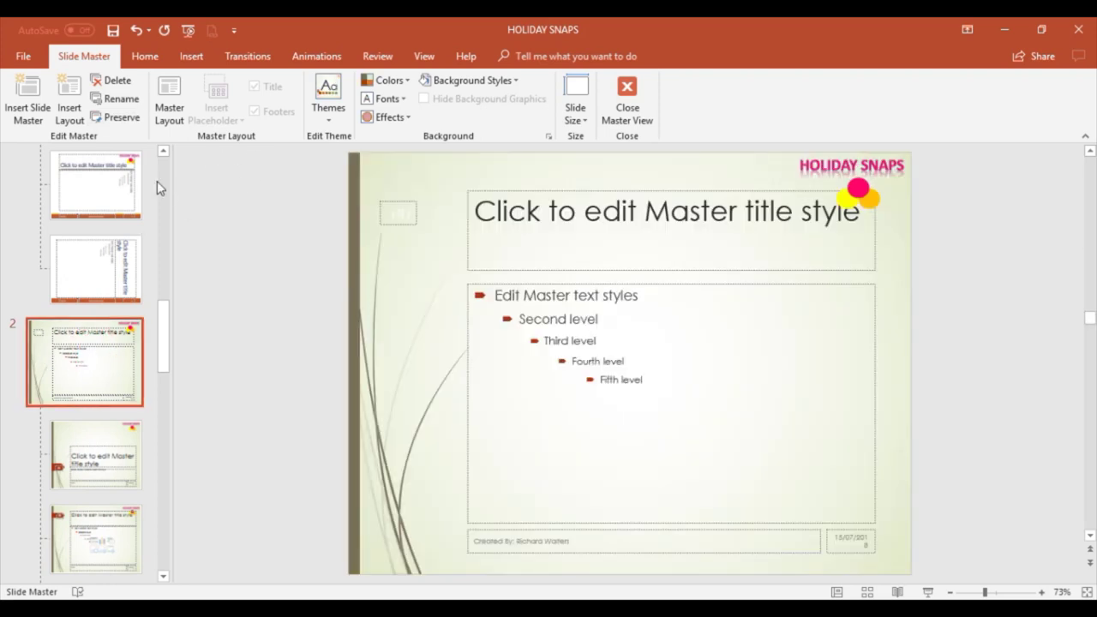
# - Preserve the Wisp master, check both masters show the pushpin, and close Master View
pyautogui.click(125, 120)
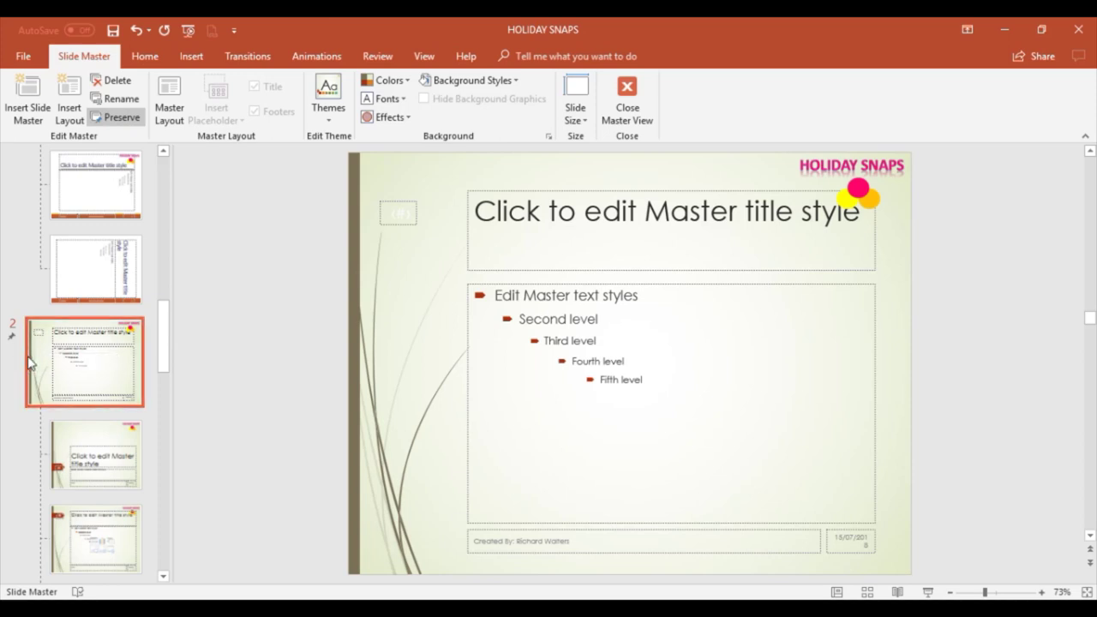
pyautogui.scroll(10, 35, 367)
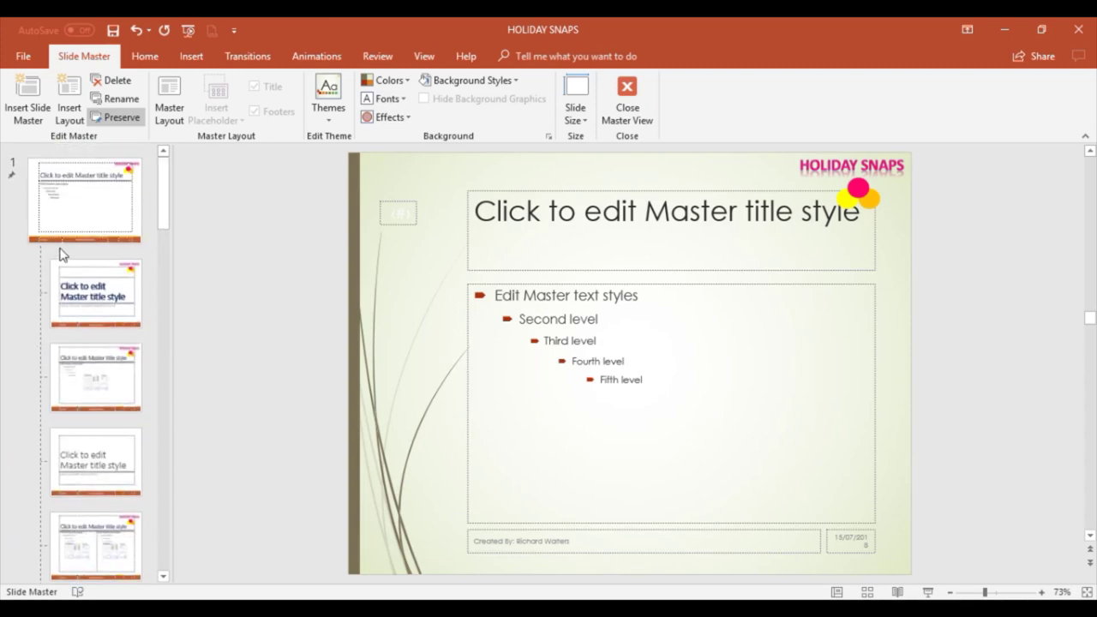
pyautogui.click(69, 215)
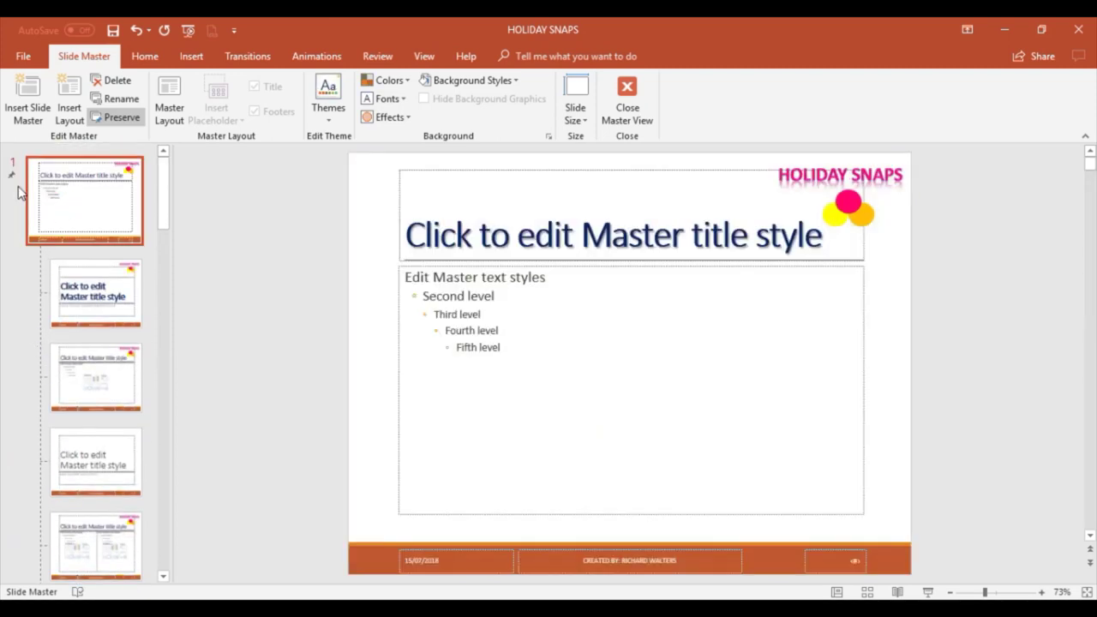
pyautogui.scroll(-2, 24, 391)
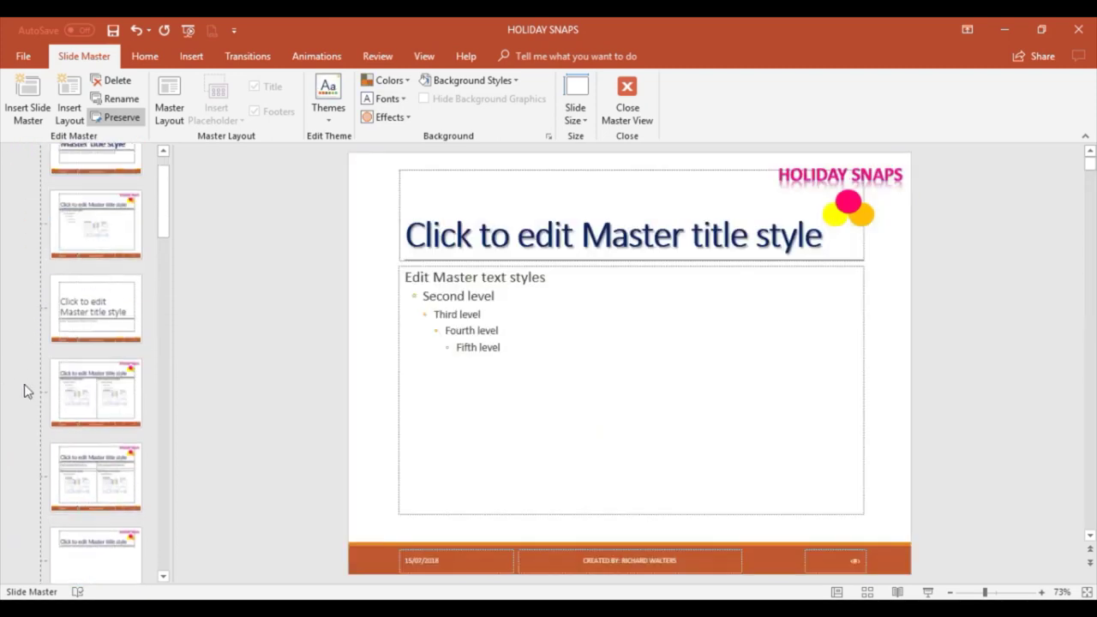
pyautogui.scroll(-5, 24, 387)
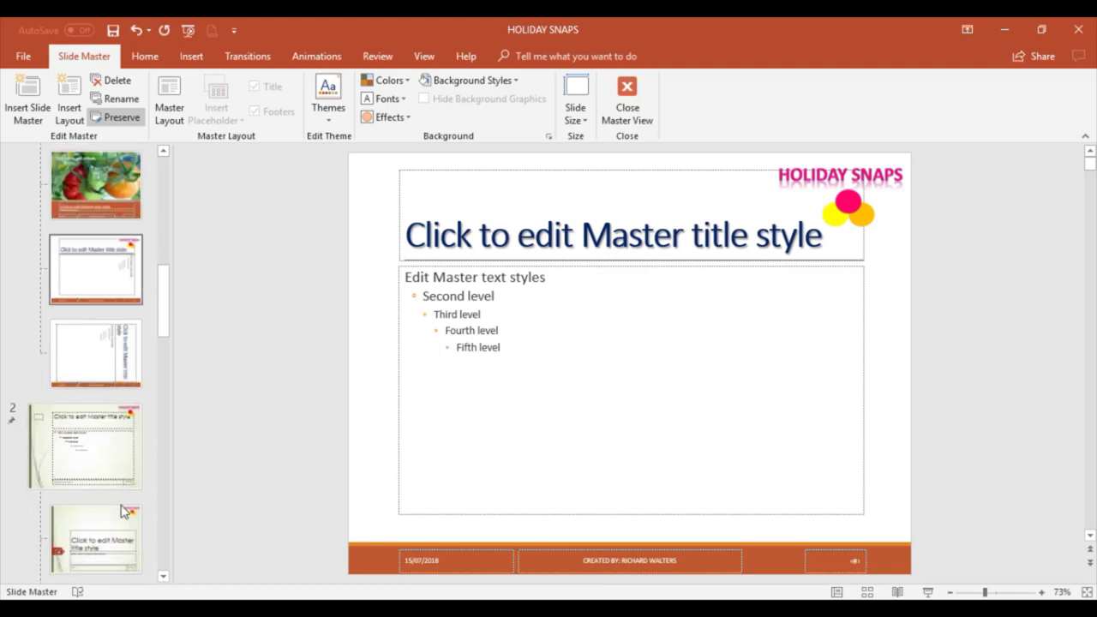
pyautogui.scroll(-1, 122, 512)
pyautogui.click(84, 424)
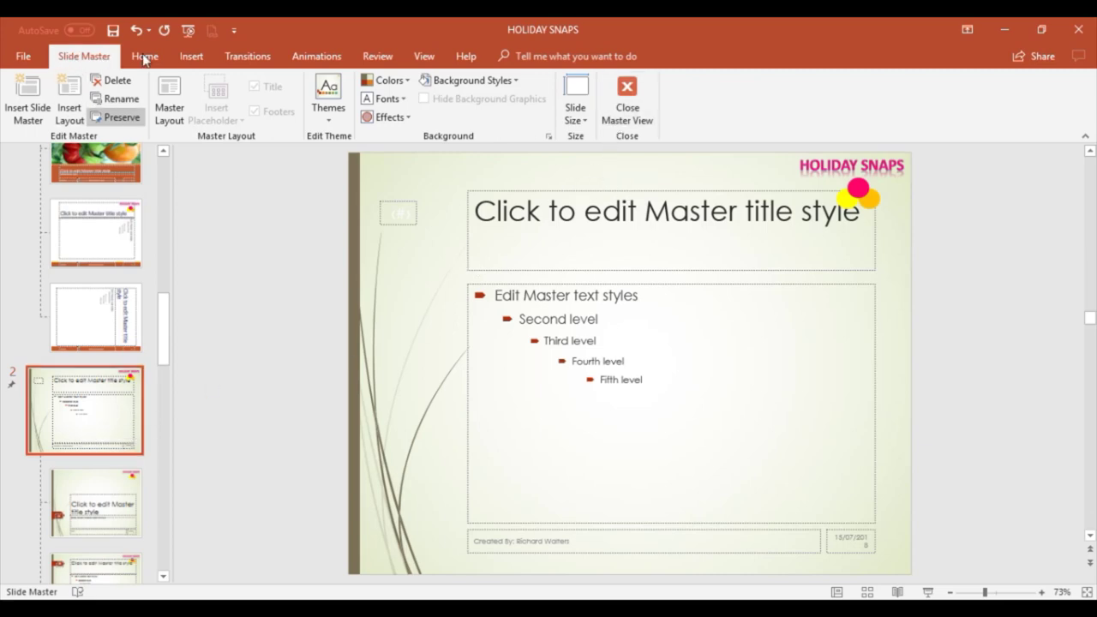
pyautogui.click(631, 89)
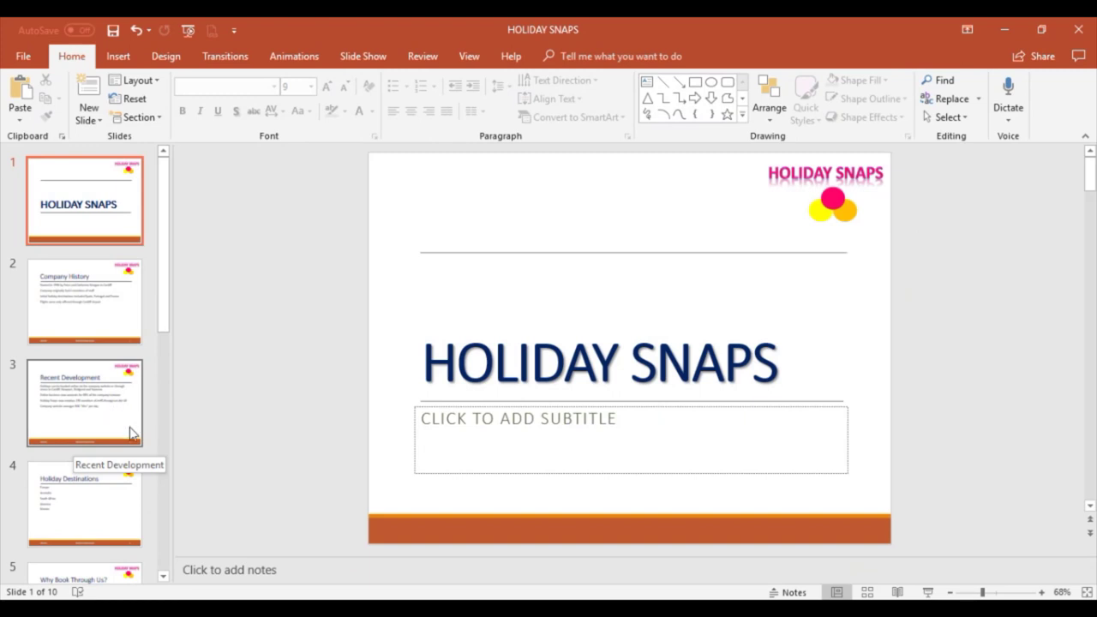
# - Expand the Design tab's full themes gallery to show the deck's two themes
pyautogui.click(167, 58)
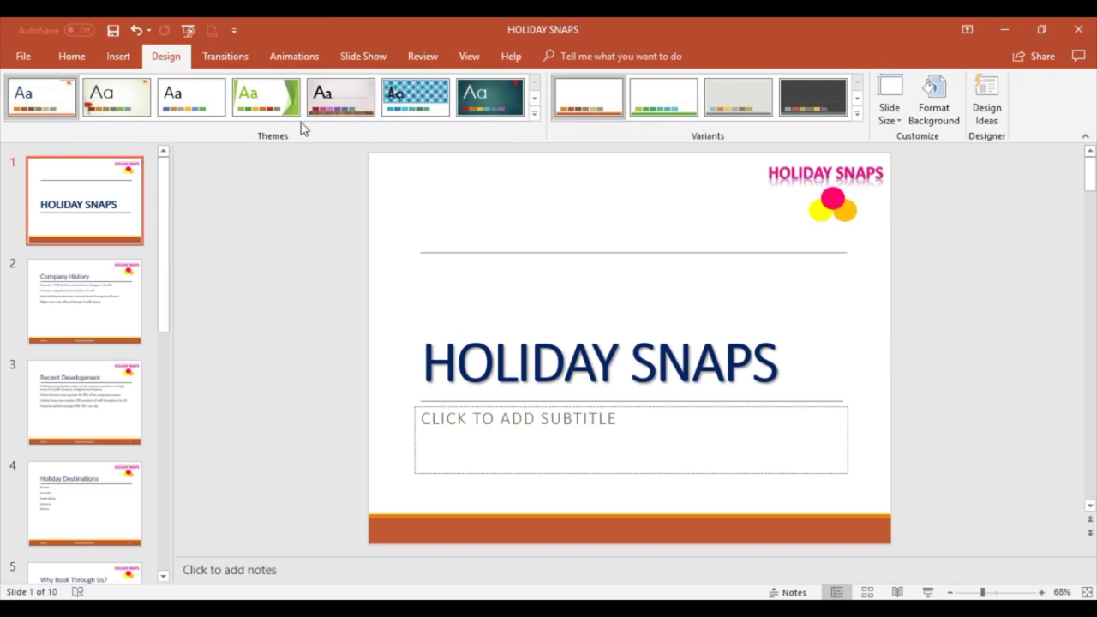
pyautogui.click(533, 114)
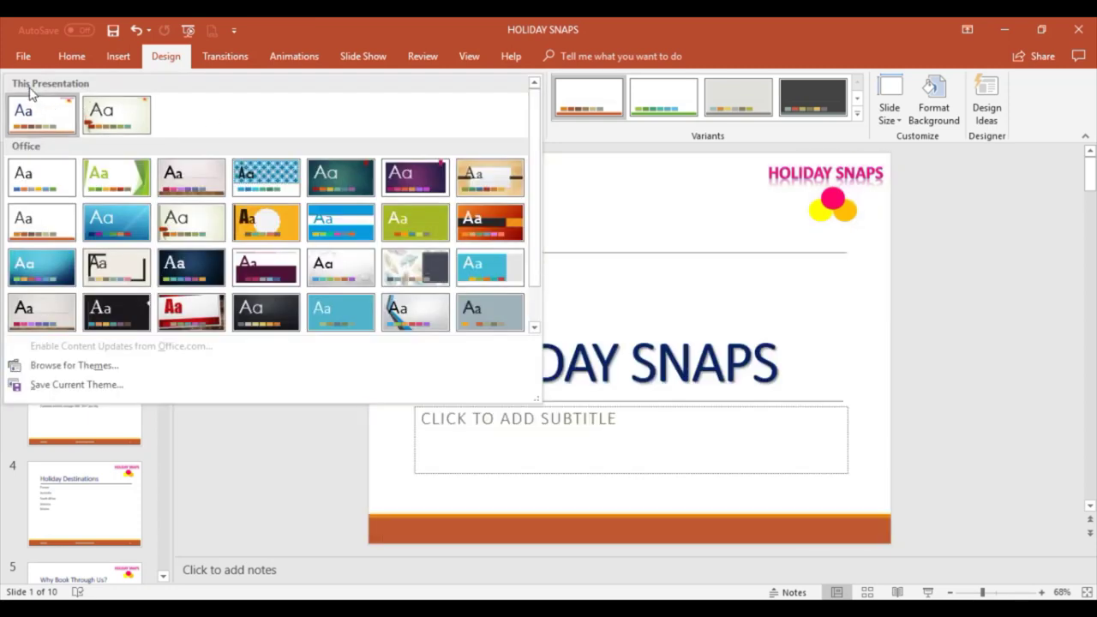